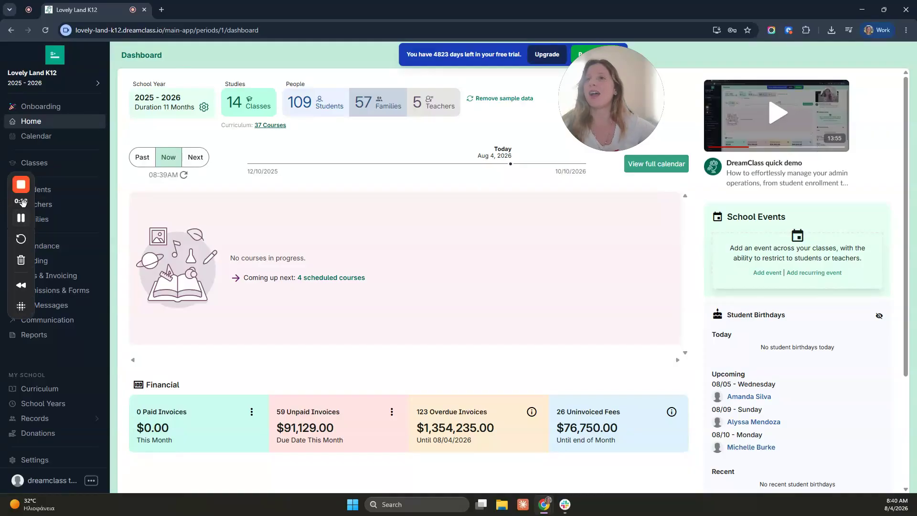
left_click_drag(21, 201, 650, 160)
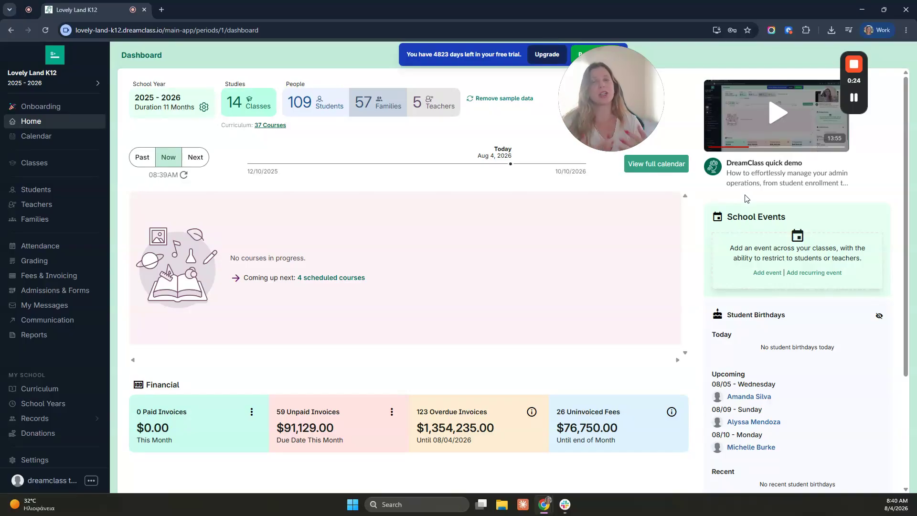
Step: Start a recurring lesson in the calendar's Monday 11:00 AM slot for the 1st Grade class and the Math 1 course
left_click(55, 140)
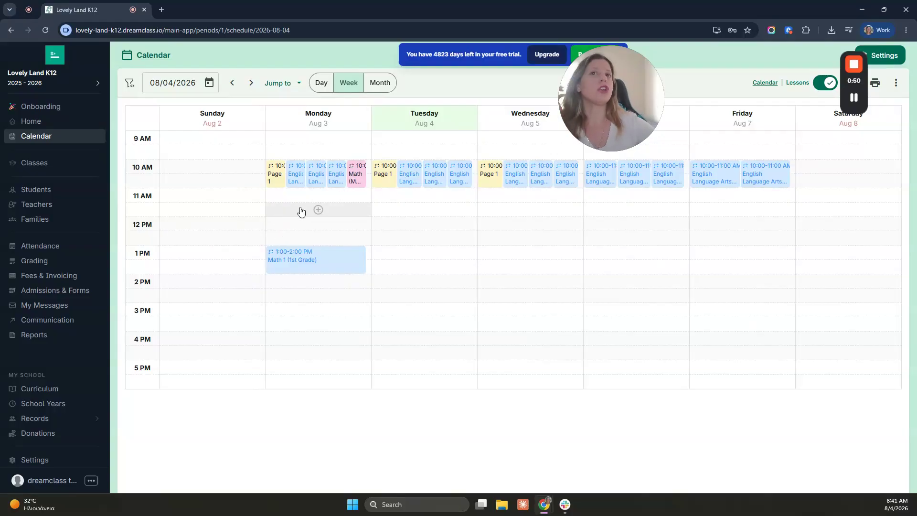
left_click(325, 198)
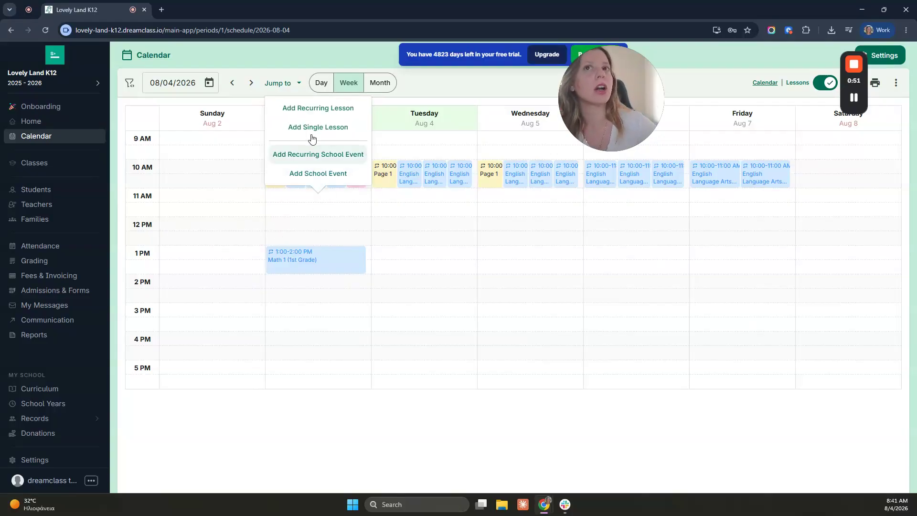
left_click(320, 110)
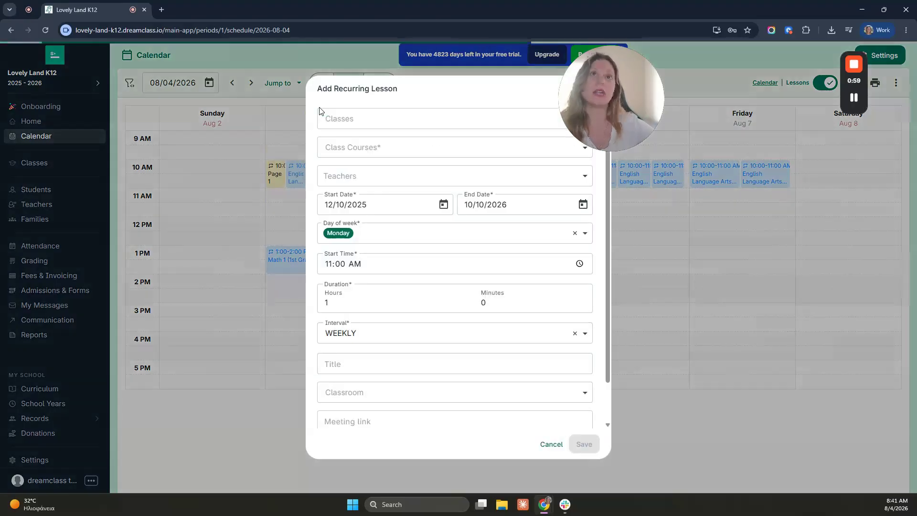
left_click(366, 123)
left_click(366, 145)
left_click(367, 149)
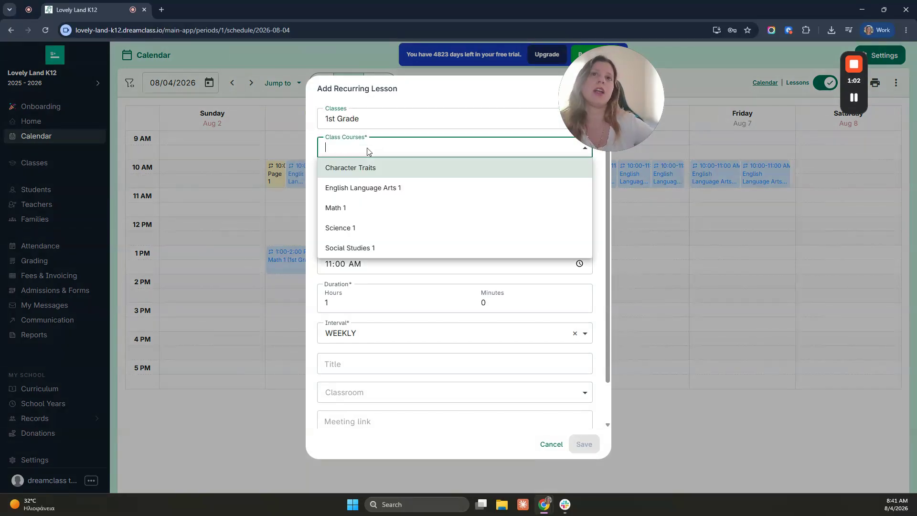
left_click(365, 207)
left_click(371, 177)
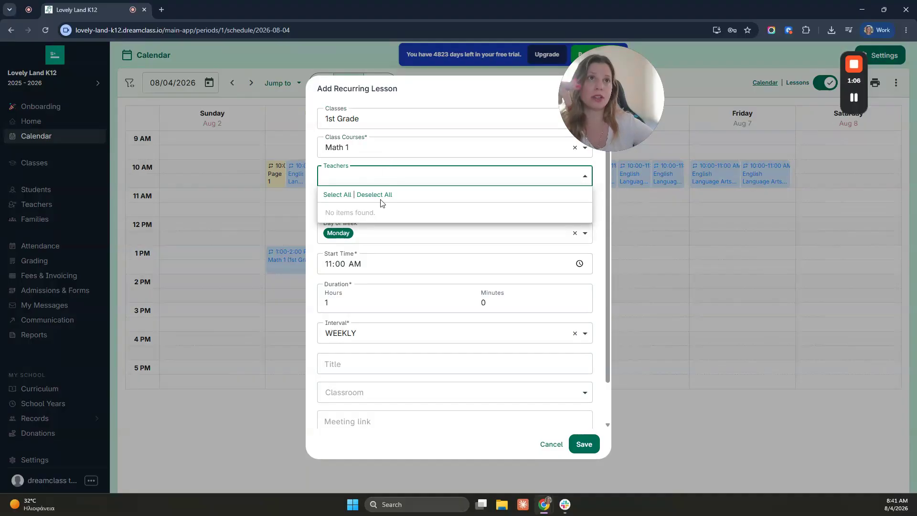
left_click(411, 107)
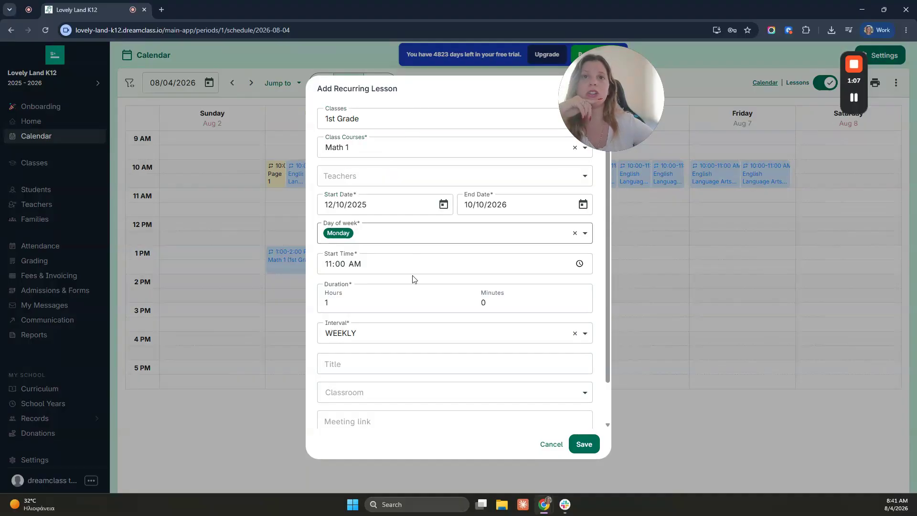
Step: Add Tuesday, Wednesday, Thursday and Friday to the recurring Math 1 lesson's days of the week
left_click(389, 239)
left_click(375, 311)
left_click(368, 331)
left_click(364, 350)
left_click(339, 370)
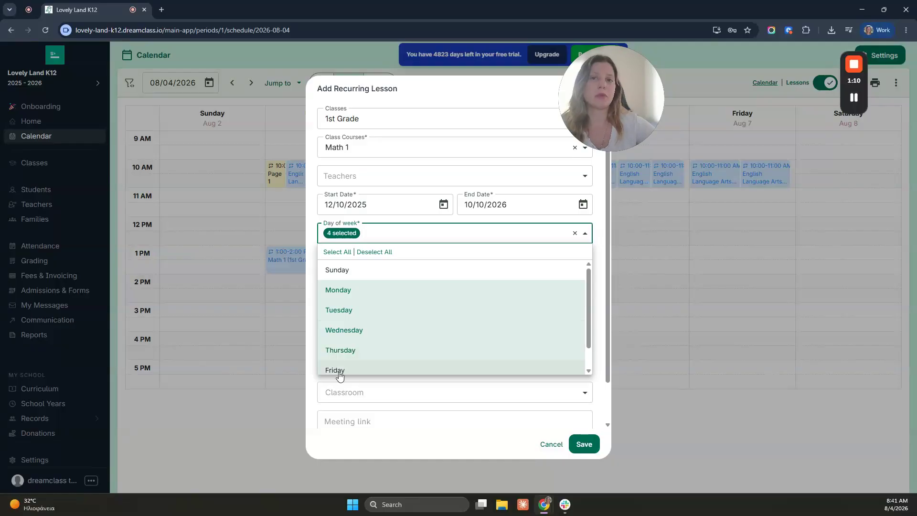
left_click(476, 93)
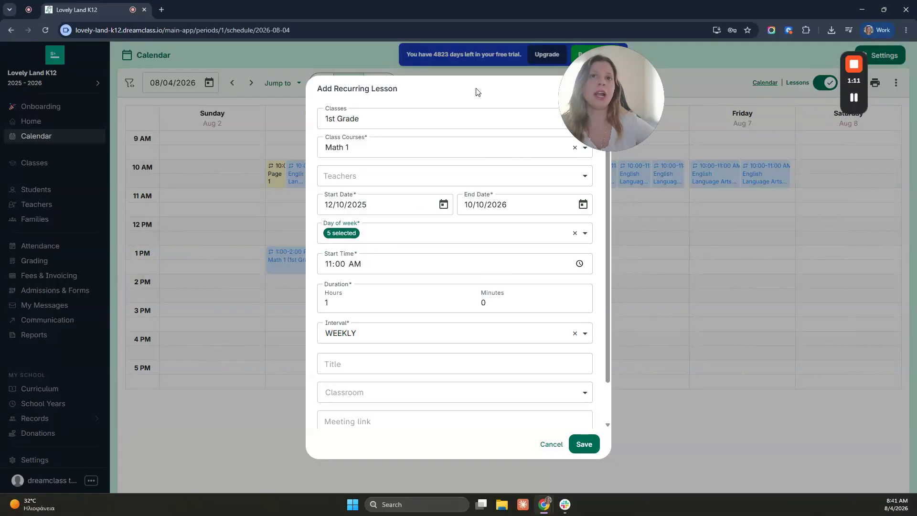
Step: Set the Math 1 lesson's end date to 05/31/2027 and save the recurring lesson
left_click(581, 205)
left_click(586, 235)
left_click(587, 235)
left_click(587, 236)
left_click(586, 235)
left_click(586, 235)
left_click(586, 235)
left_click(586, 235)
left_click(488, 374)
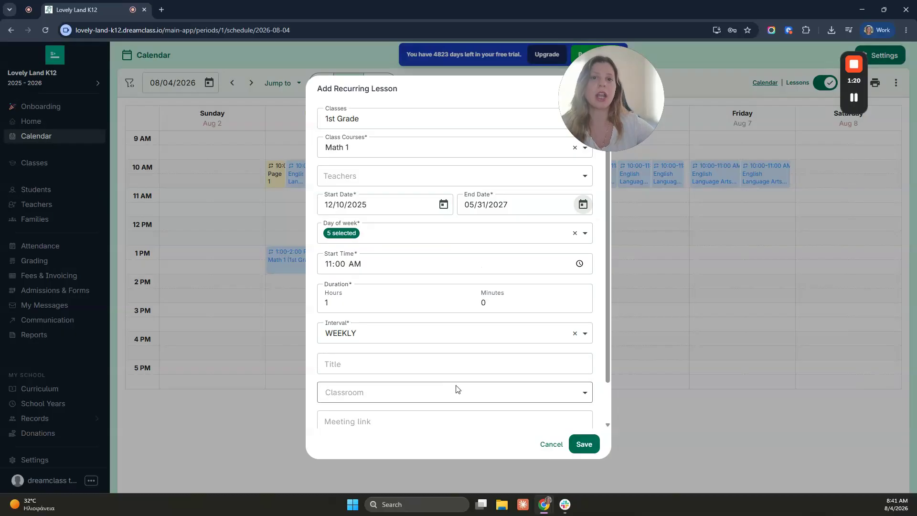
left_click(584, 445)
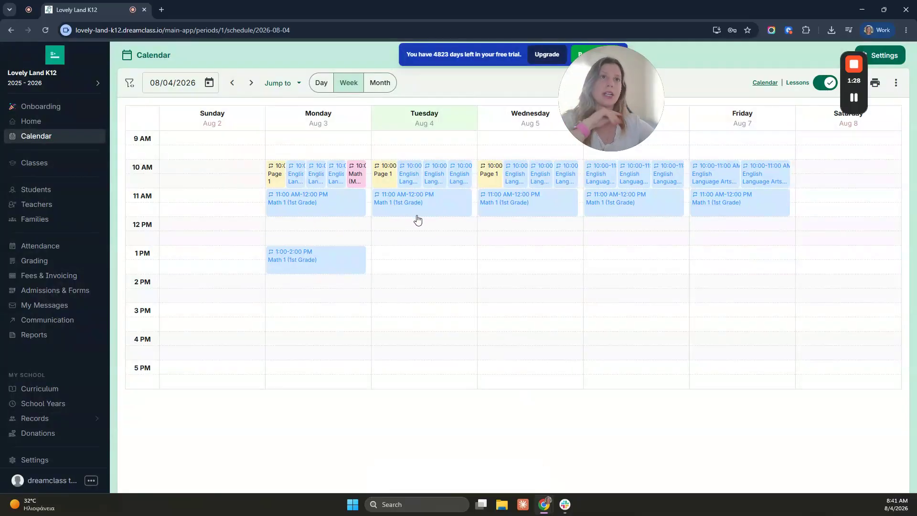
Step: Start a recurring lesson in the Monday 12:00 PM slot for the 1st Grade class and the Science 1 course
left_click(307, 227)
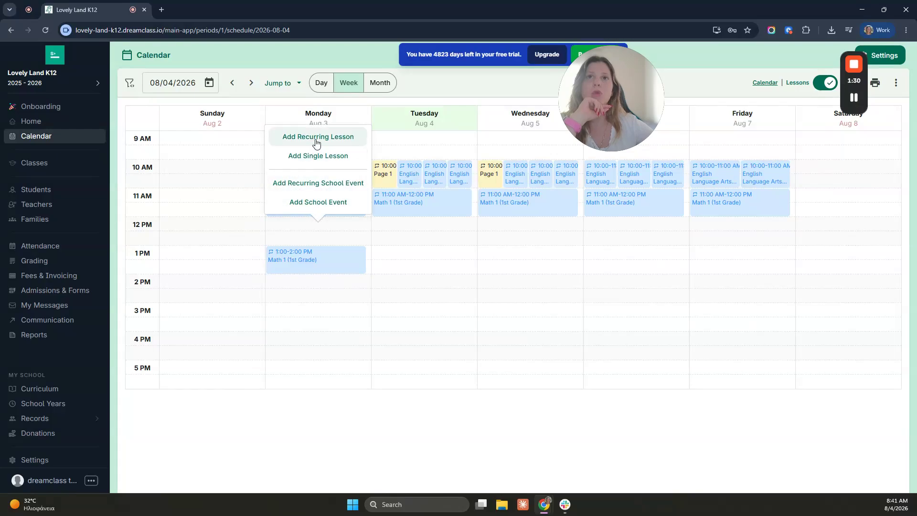
left_click(318, 143)
left_click(374, 156)
left_click(373, 149)
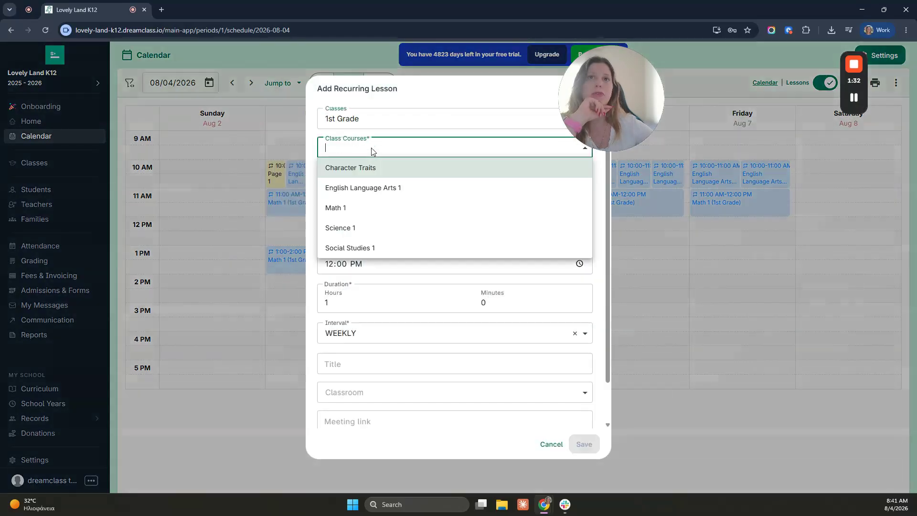
left_click(365, 226)
left_click(371, 176)
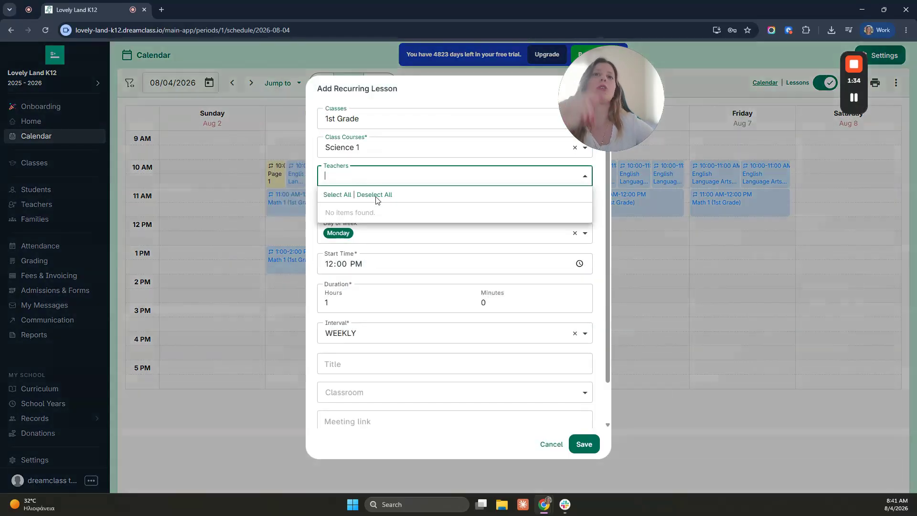
Step: Add Wednesday, Thursday and Friday to the Science 1 lesson's days of the week and save the lesson
left_click(414, 234)
left_click(357, 330)
left_click(355, 350)
left_click(356, 370)
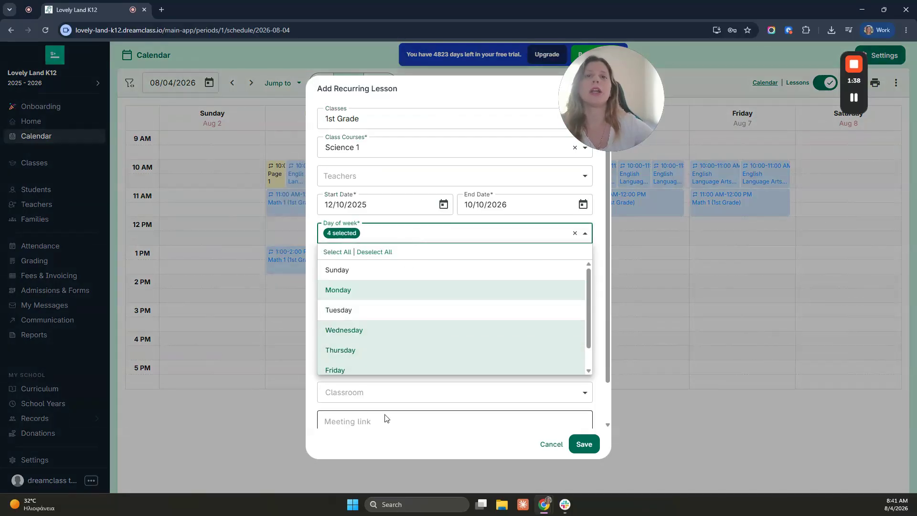
left_click(465, 109)
left_click(584, 443)
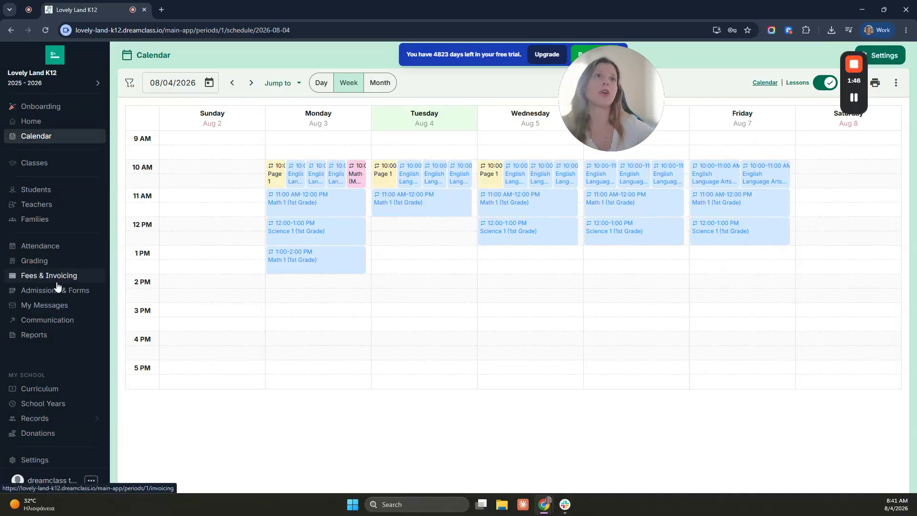
Step: Open the curriculum's course catalog and filter the courses by 1st Grade
left_click(47, 391)
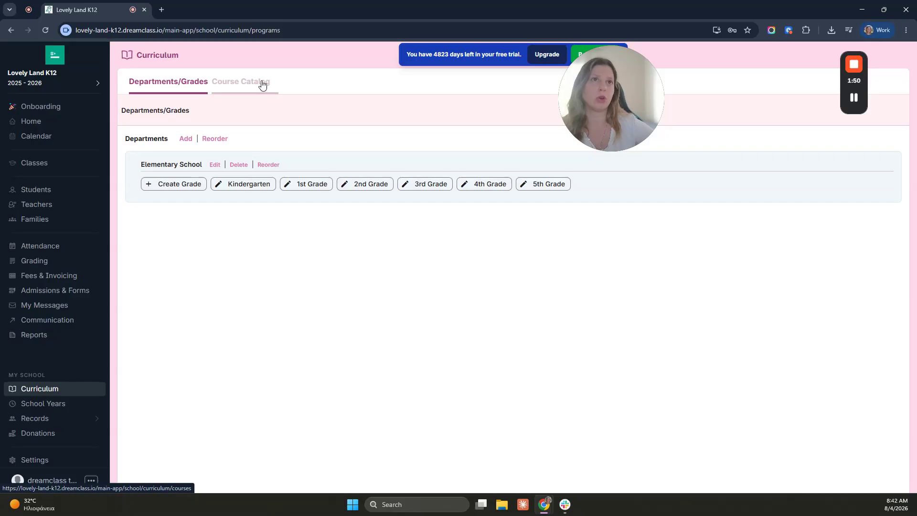
left_click(263, 84)
left_click(309, 111)
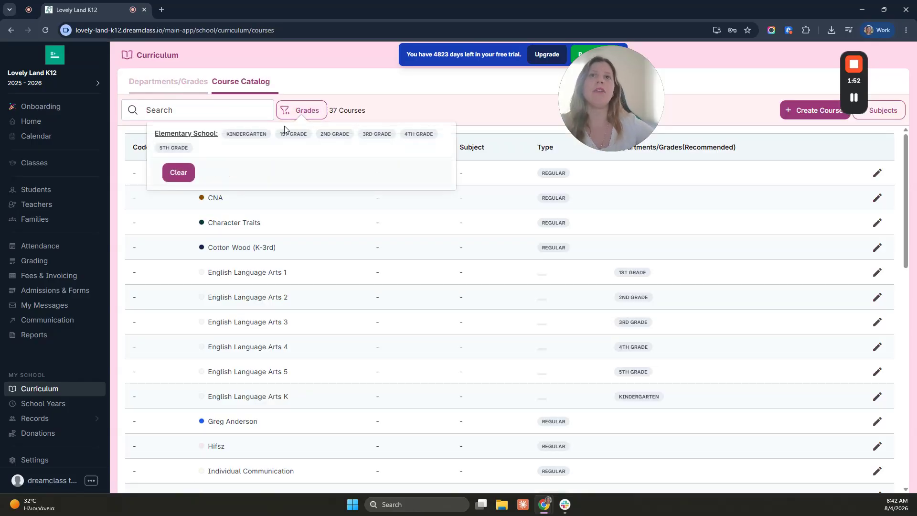
left_click(293, 134)
left_click(381, 86)
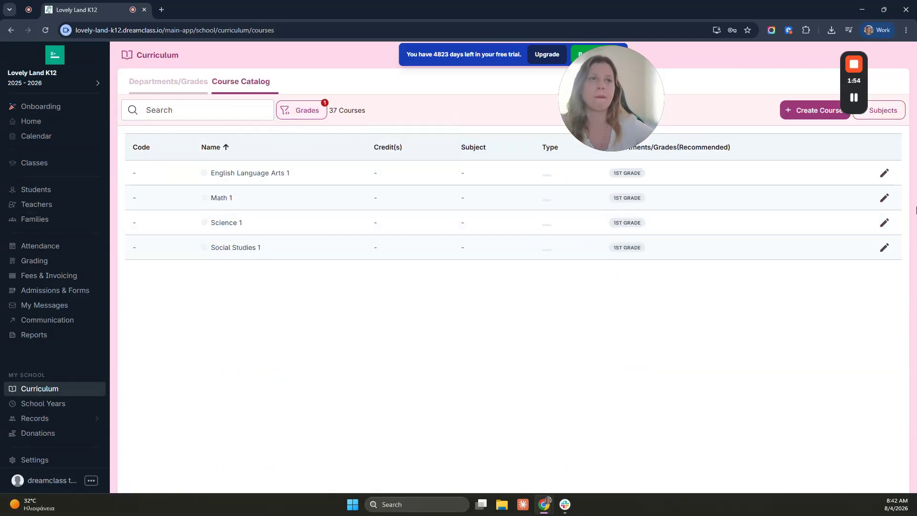
Step: Set the Math 1 course color to orange-500 and save the course
left_click(885, 197)
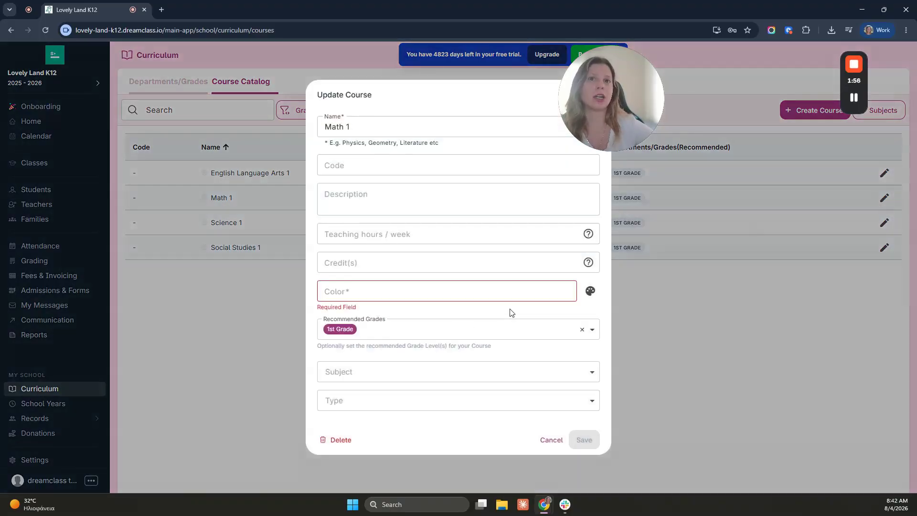
left_click(590, 292)
left_click(607, 337)
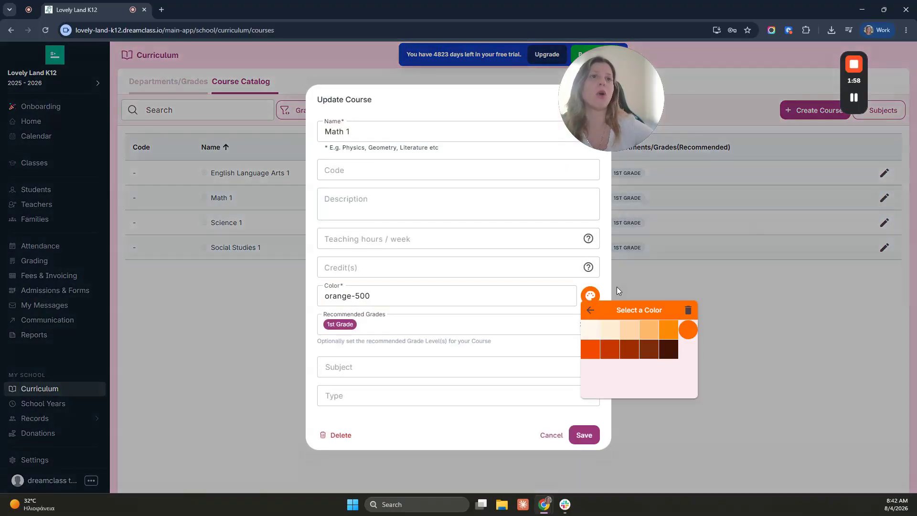
left_click(585, 435)
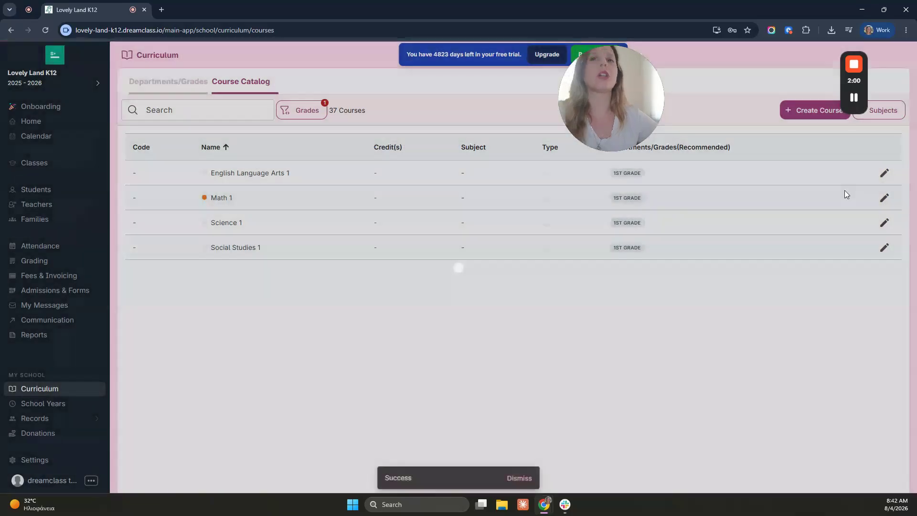
Step: Set the English Language Arts 1 course color to orange-500 and save the course
left_click(884, 173)
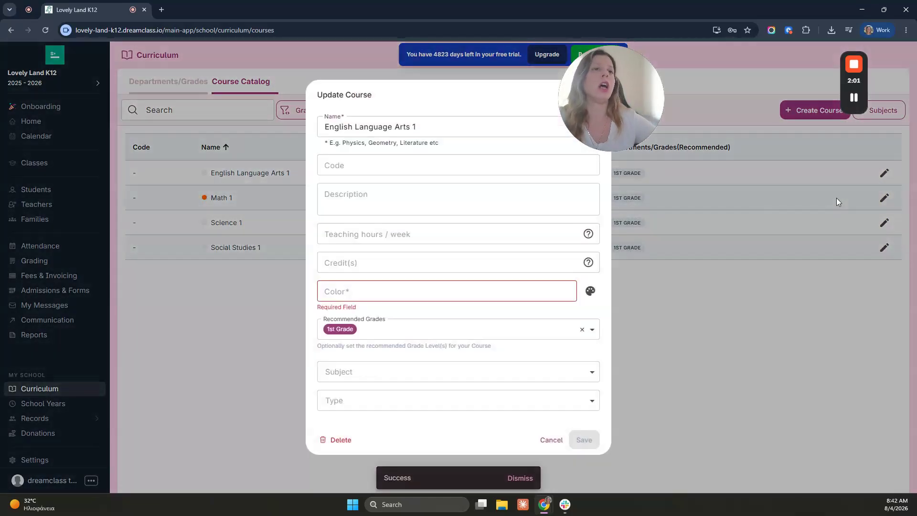
left_click(590, 291)
left_click(615, 327)
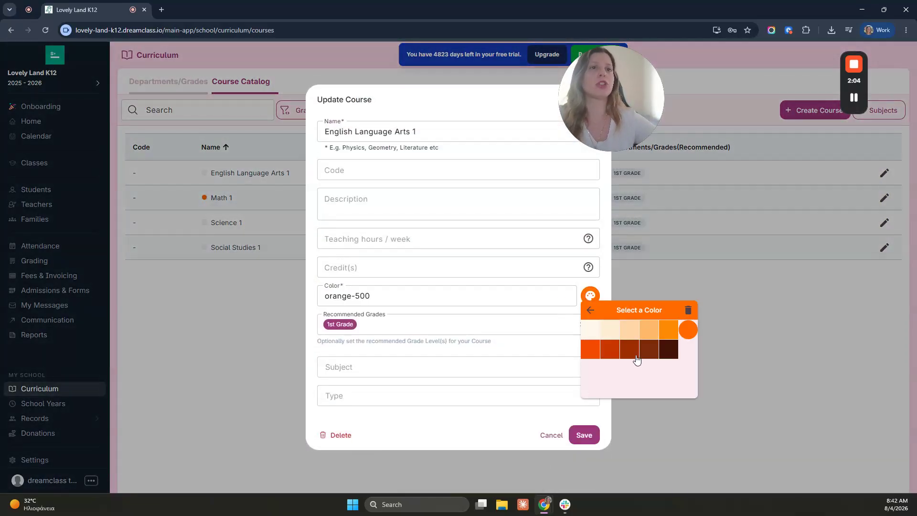
left_click(610, 275)
left_click(585, 436)
Step: Edit the calendar settings from the school calendar and set the default lesson duration to 55
left_click(33, 137)
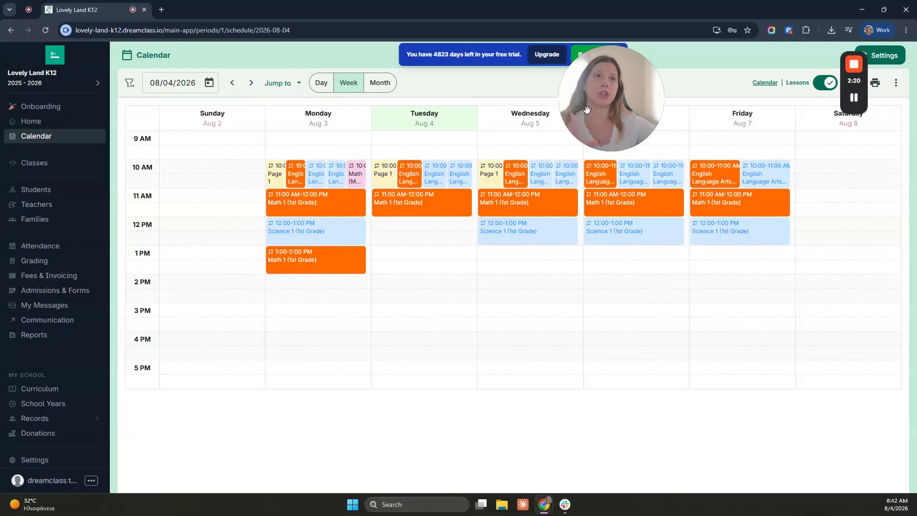
left_click(881, 56)
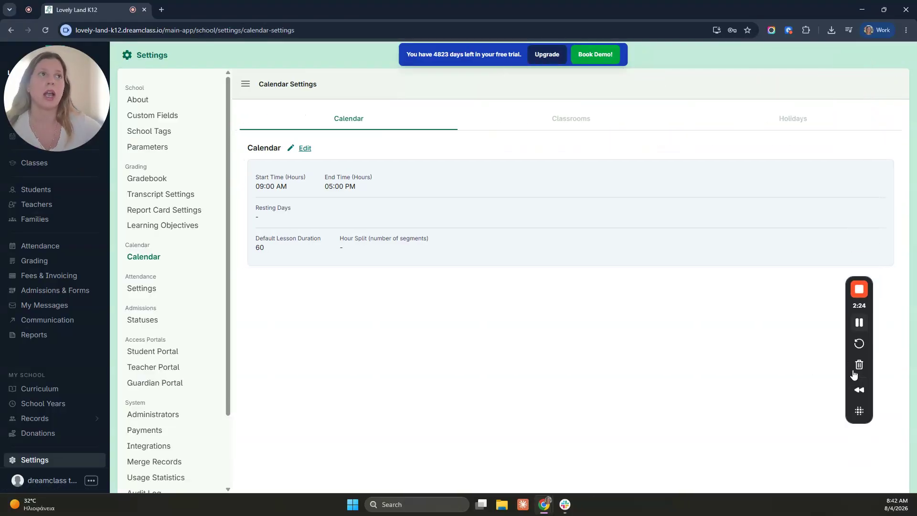
left_click(304, 149)
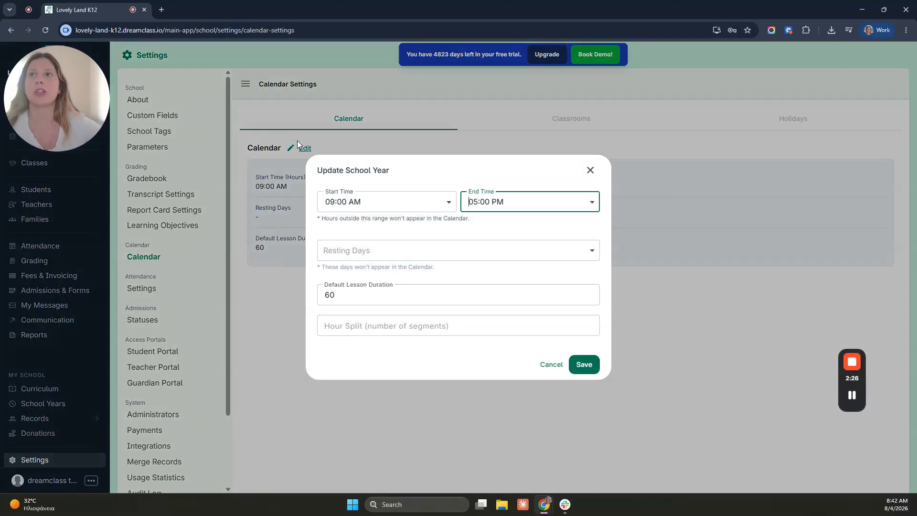
left_click(355, 208)
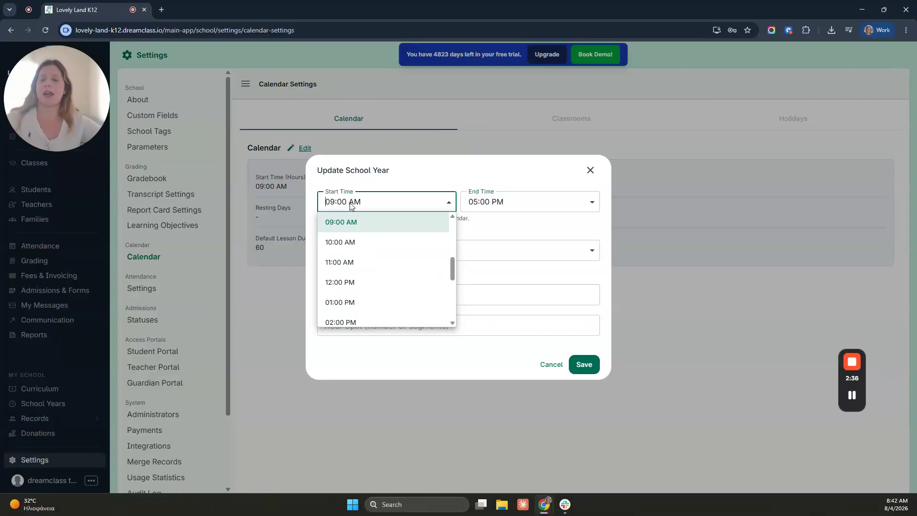
left_click(391, 180)
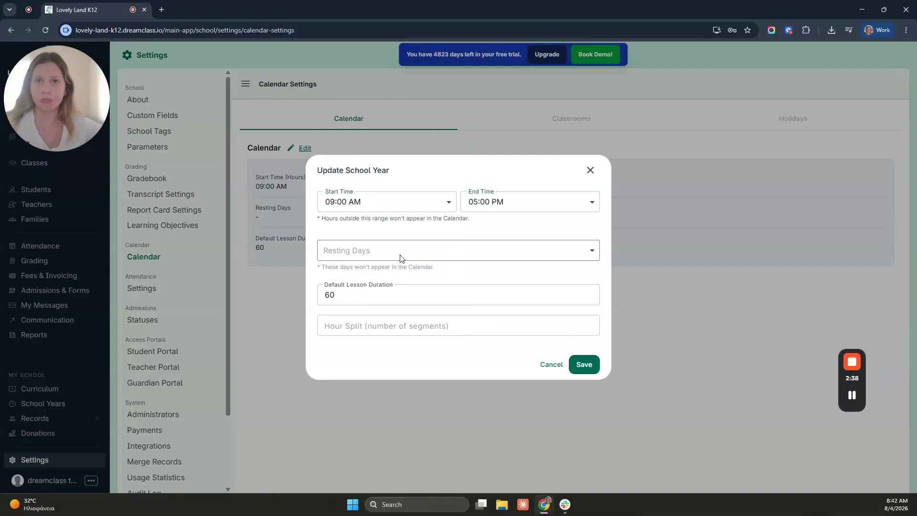
left_click_drag(382, 298, 253, 312)
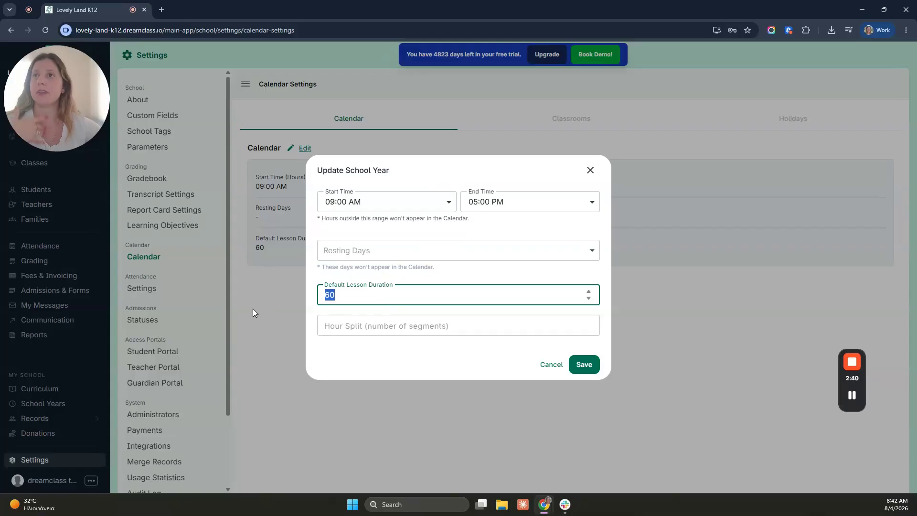
type("55")
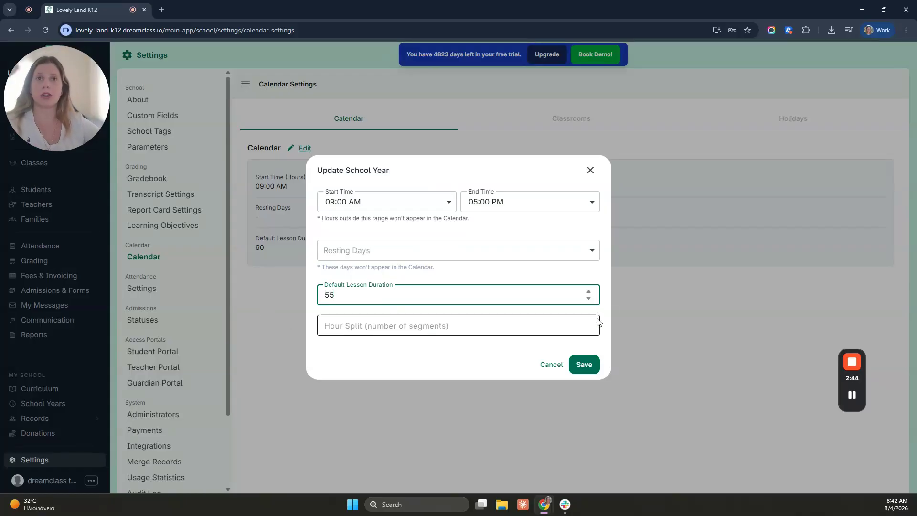
Step: Choose Sunday and Saturday as resting days and save the calendar settings
left_click(465, 253)
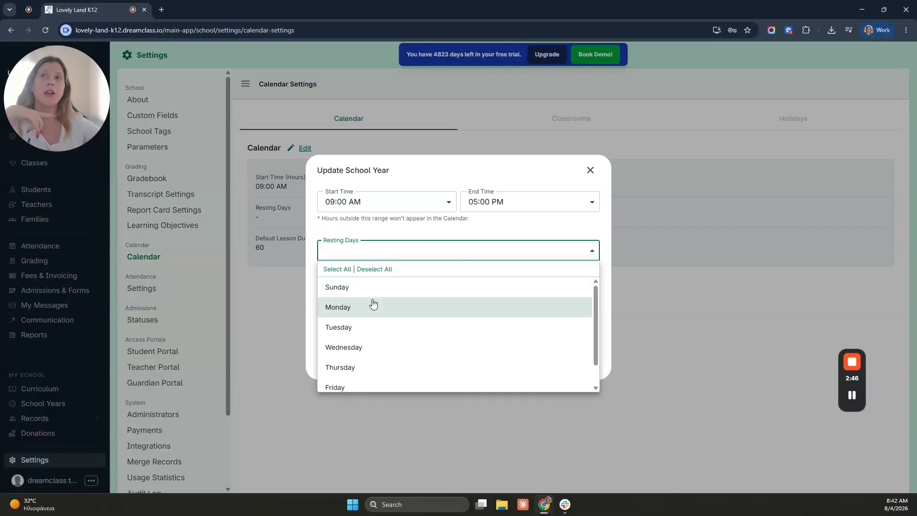
left_click(340, 290)
scroll(378, 363, "down", 1)
left_click(380, 382)
left_click(426, 189)
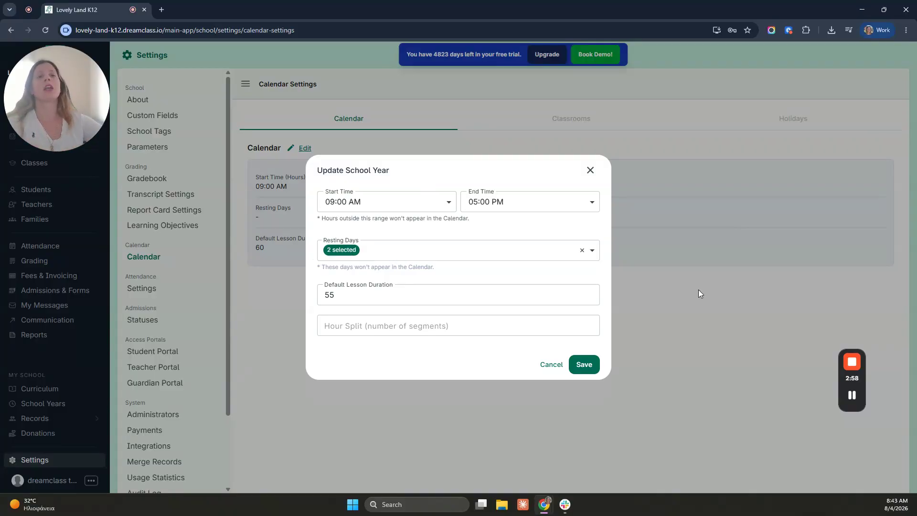
left_click(583, 365)
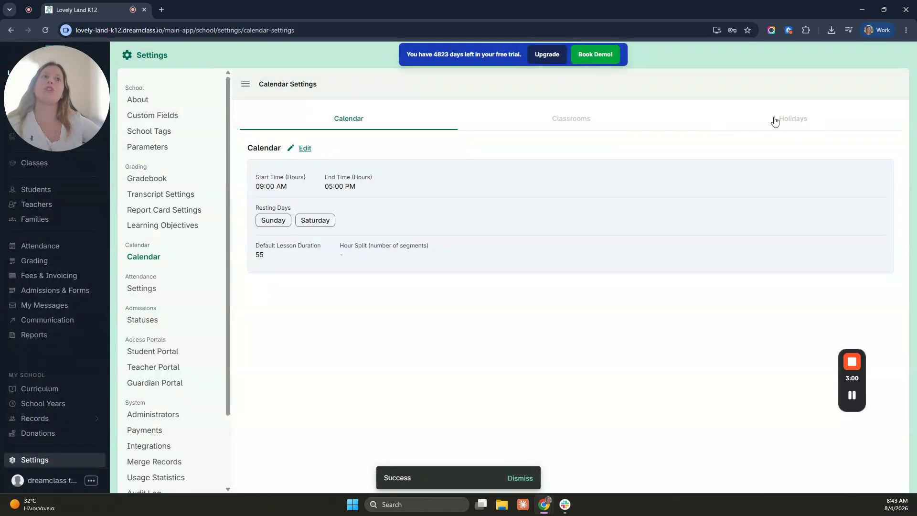
Step: Review the classrooms and holidays in the calendar settings, including the blank form for adding a holiday
left_click(592, 122)
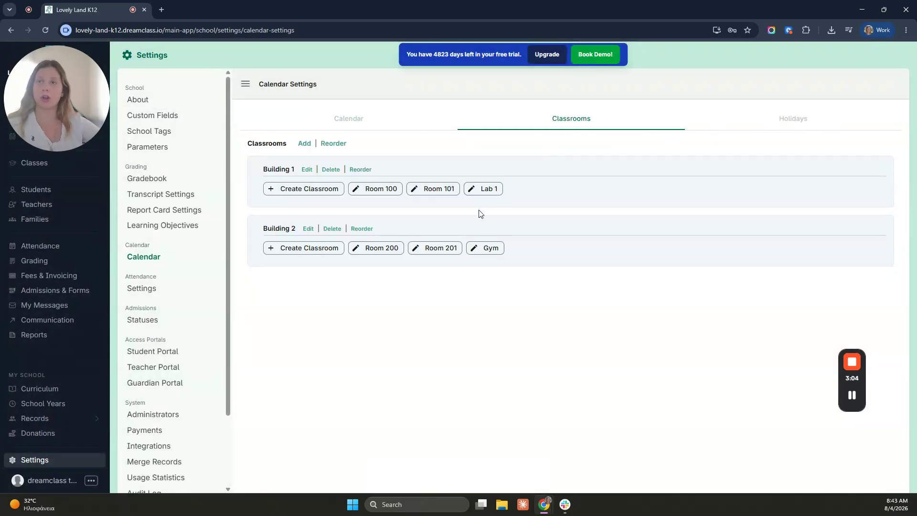
left_click(812, 119)
left_click(624, 124)
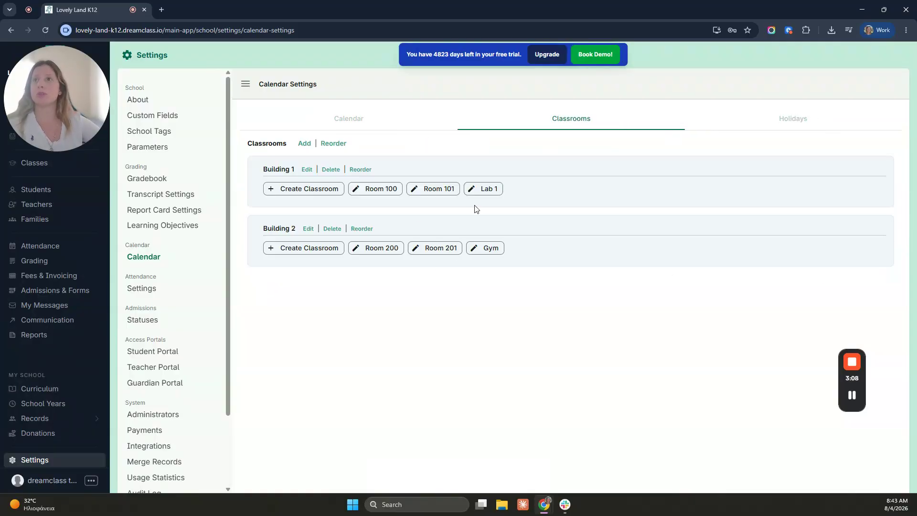
left_click(802, 124)
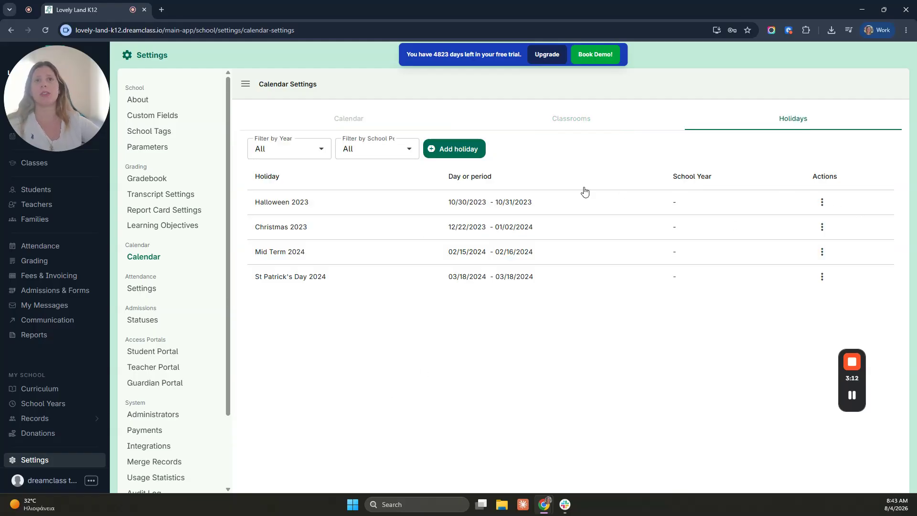
left_click(468, 148)
left_click(430, 228)
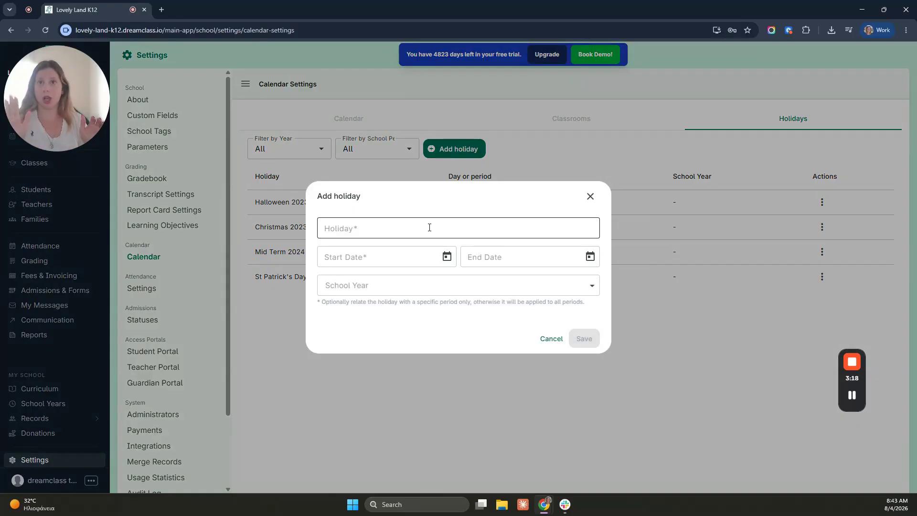
left_click(592, 196)
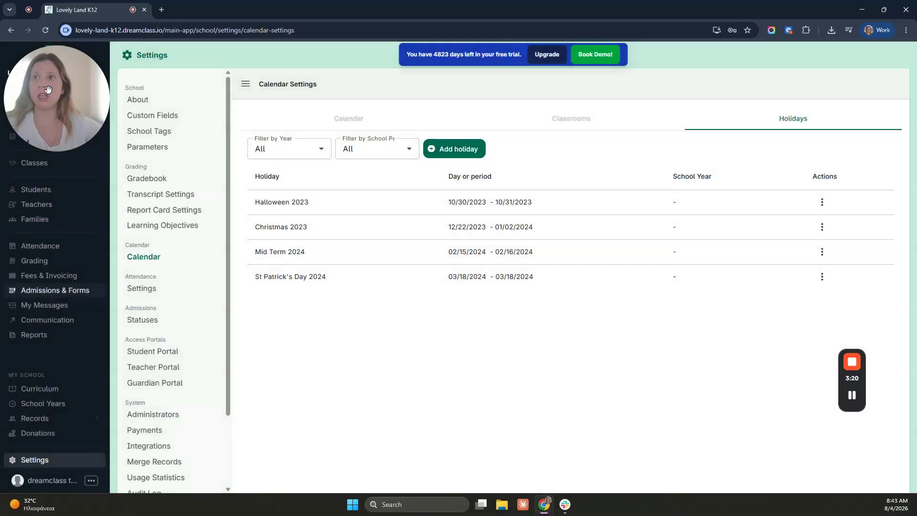
Step: Open the 1st Grade class and view the schedule of its English Language Arts 1 course
left_click(57, 164)
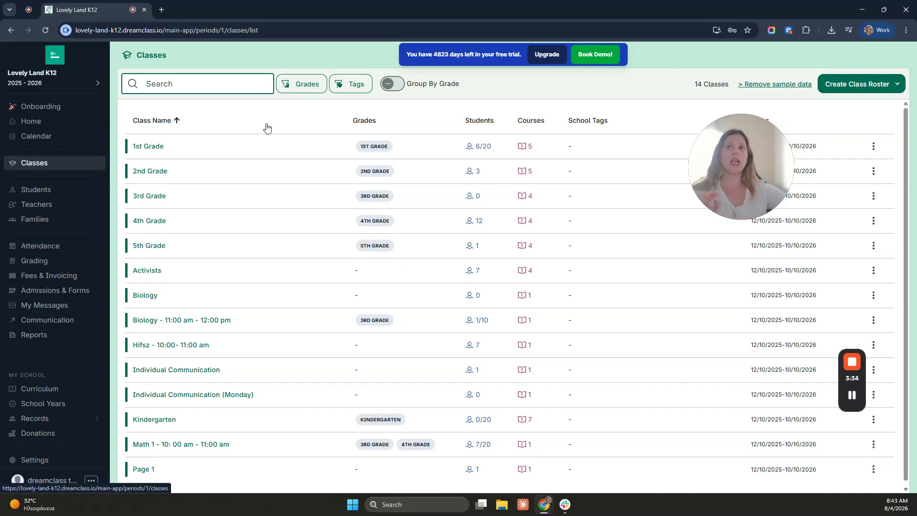
left_click(144, 149)
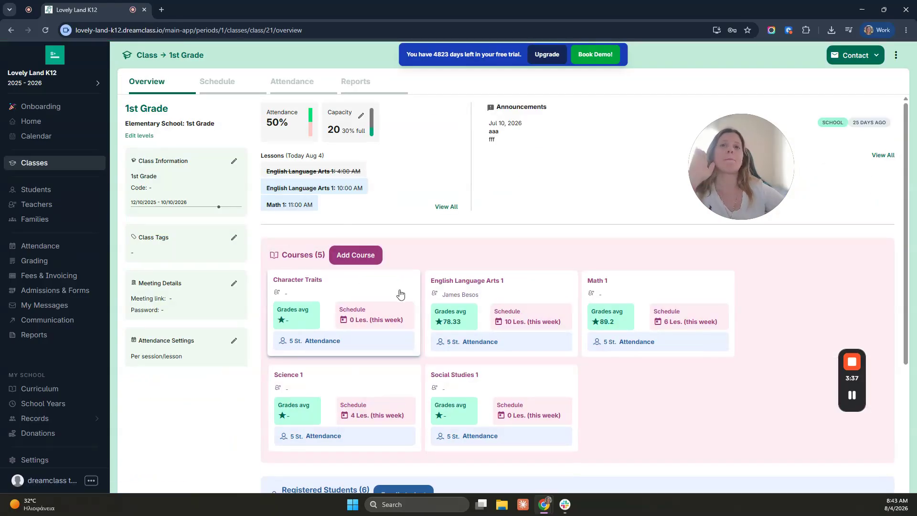
left_click(457, 287)
left_click(229, 90)
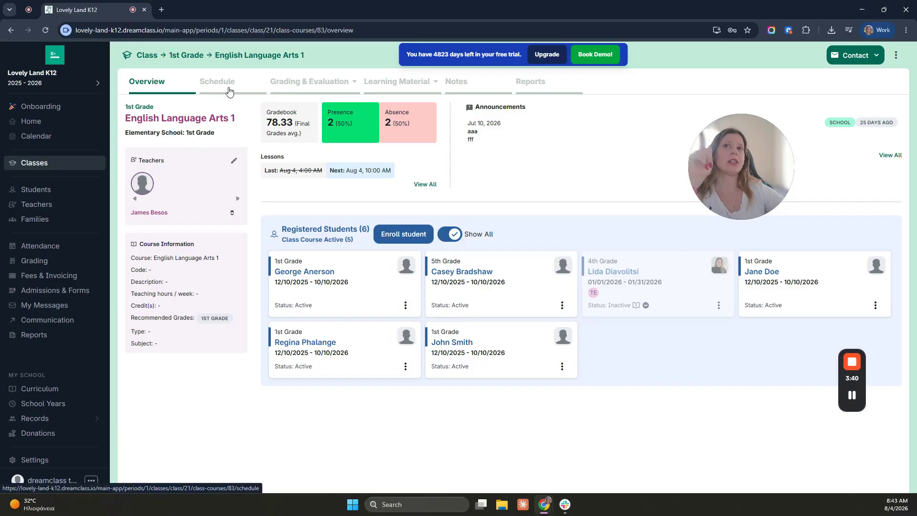
Step: Return to the 1st Grade class and view the weekly schedule of its Math 1 course
left_click(10, 30)
left_click(6, 31)
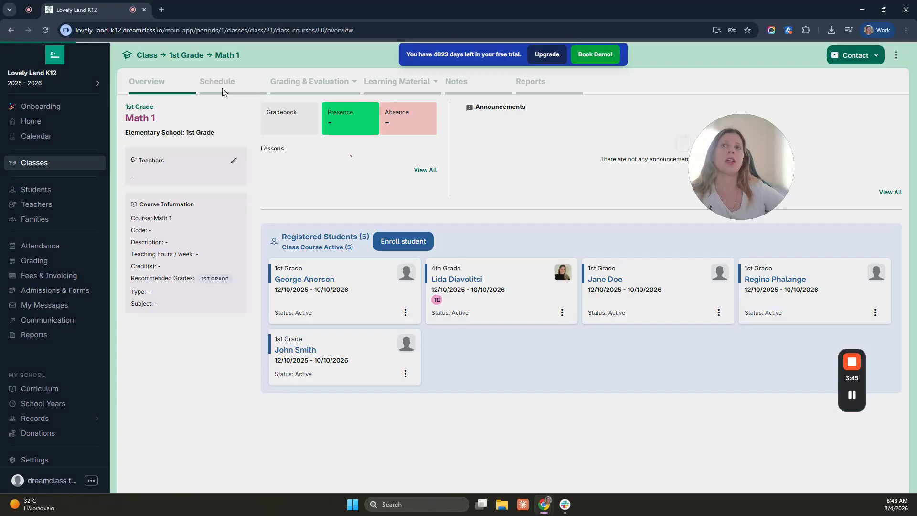
left_click(224, 85)
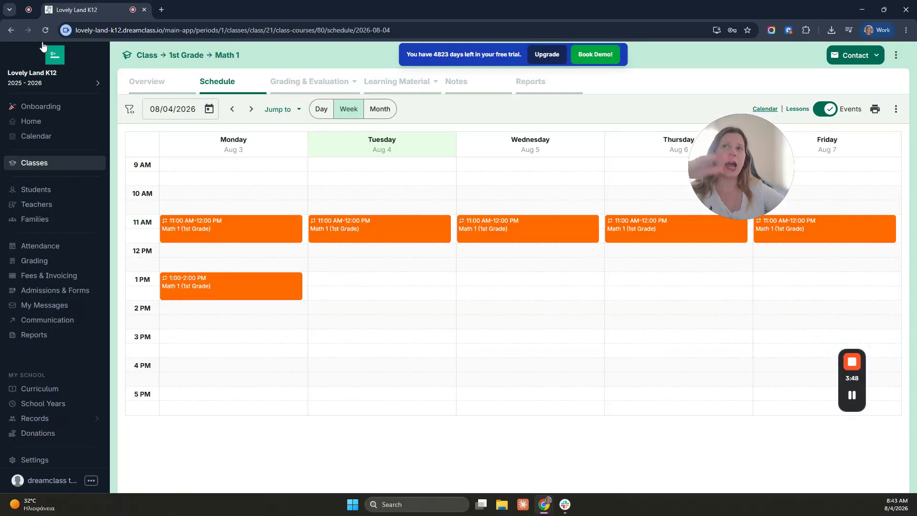
left_click(8, 31)
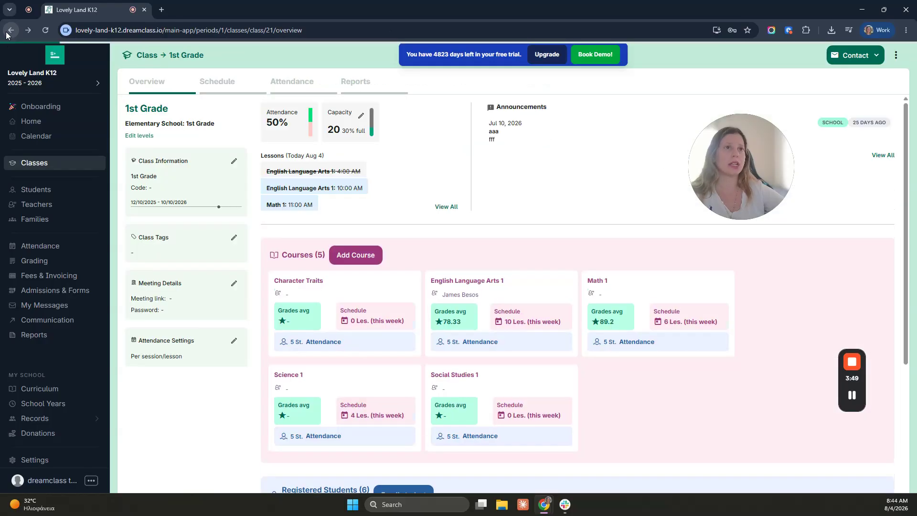
Step: Examine the course cards and their weekly lessons in the 1st Grade class overview
left_click(11, 31)
left_click(24, 33)
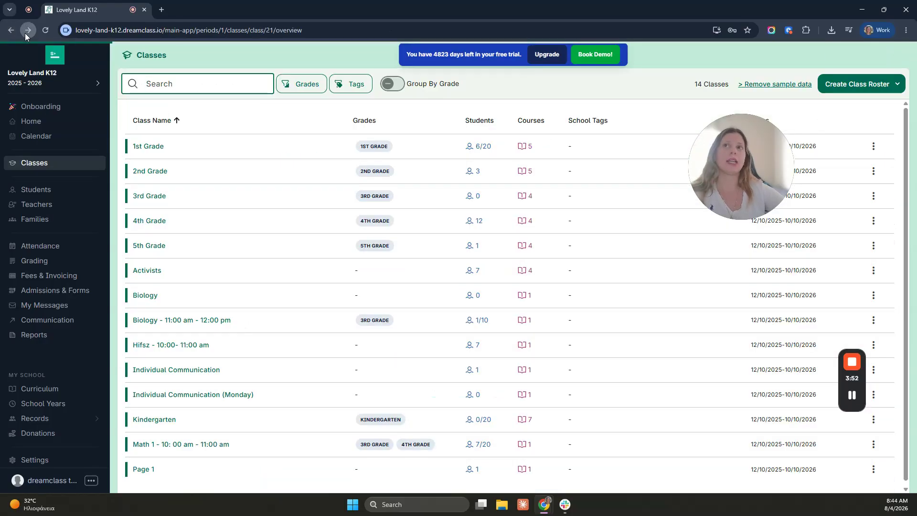
scroll(528, 221, "down", 2)
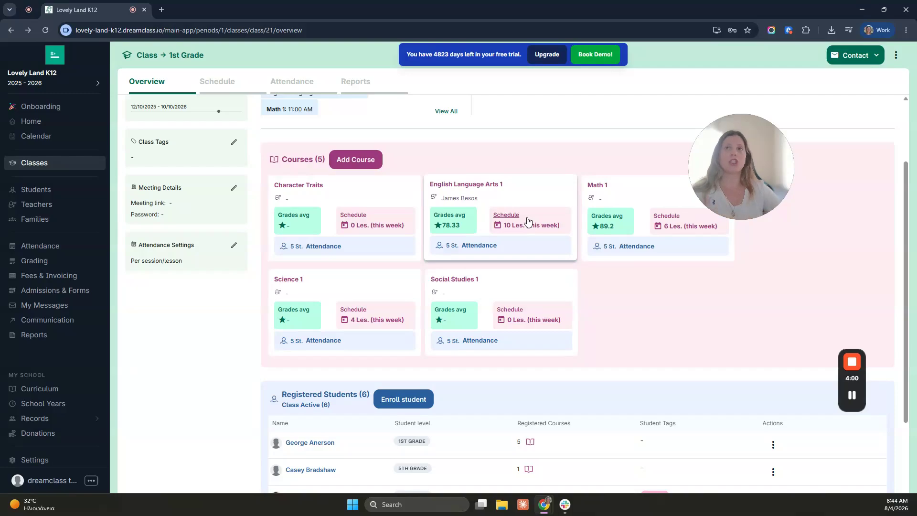
Step: Go back to the class list and view the weekly schedule of the 4th Grade class
left_click(11, 30)
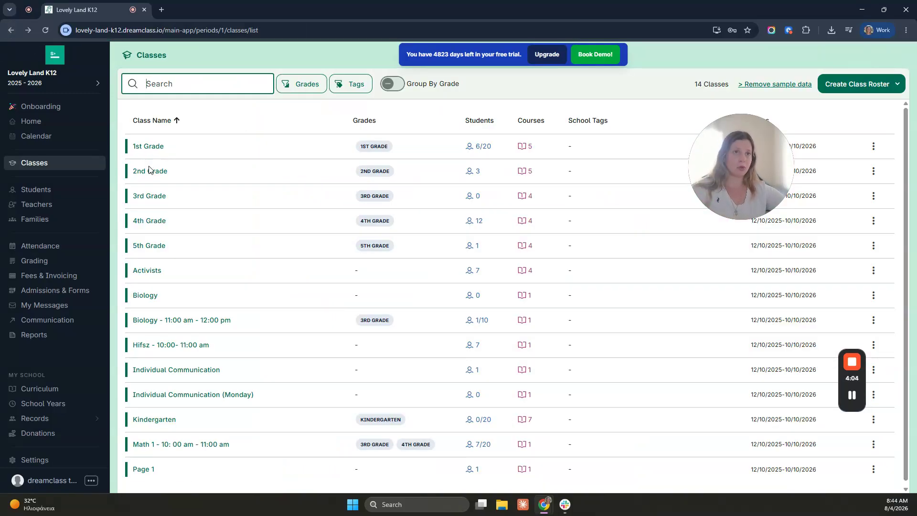
left_click(150, 223)
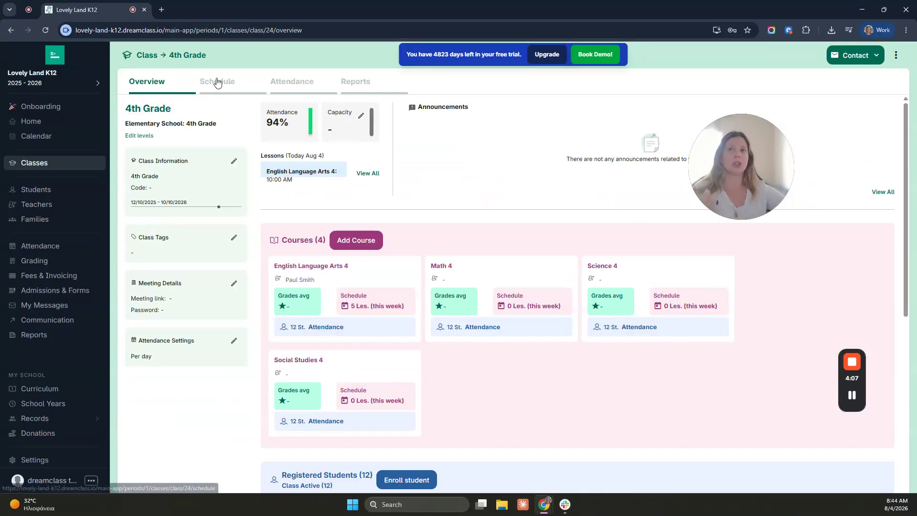
left_click(218, 82)
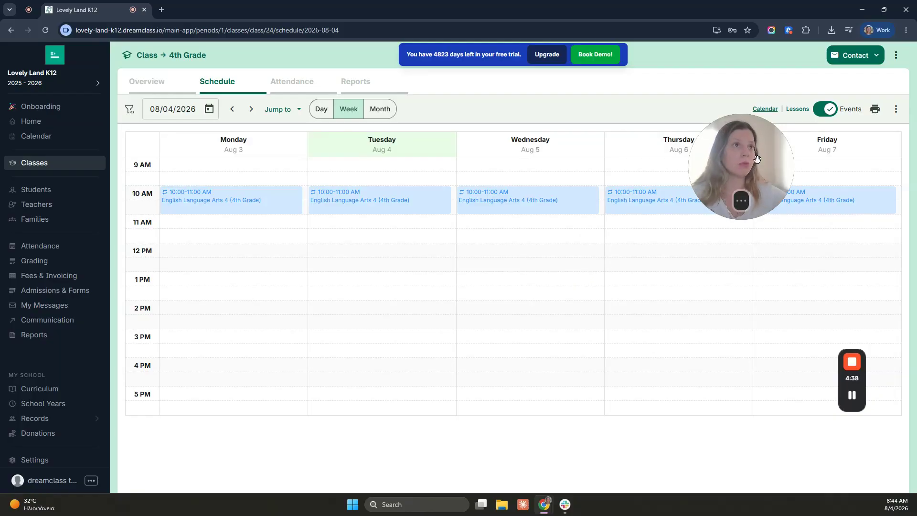
left_click_drag(748, 140, 795, 97)
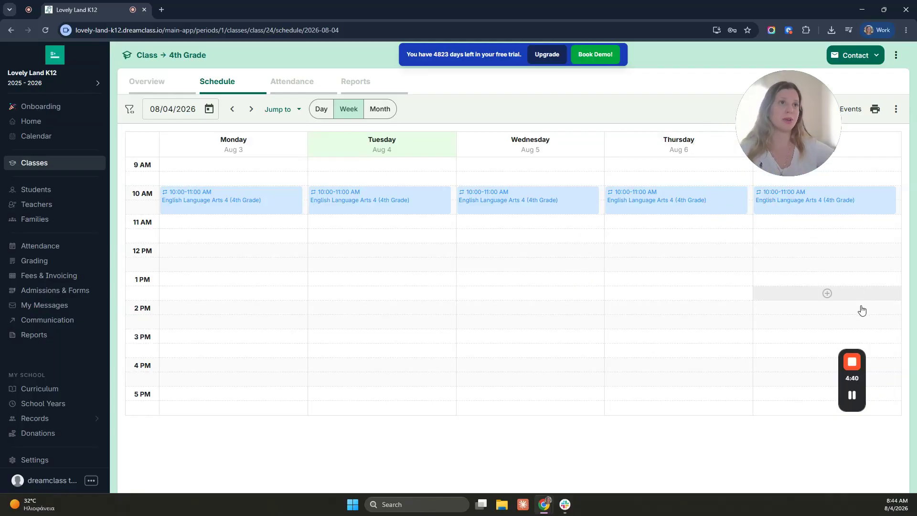